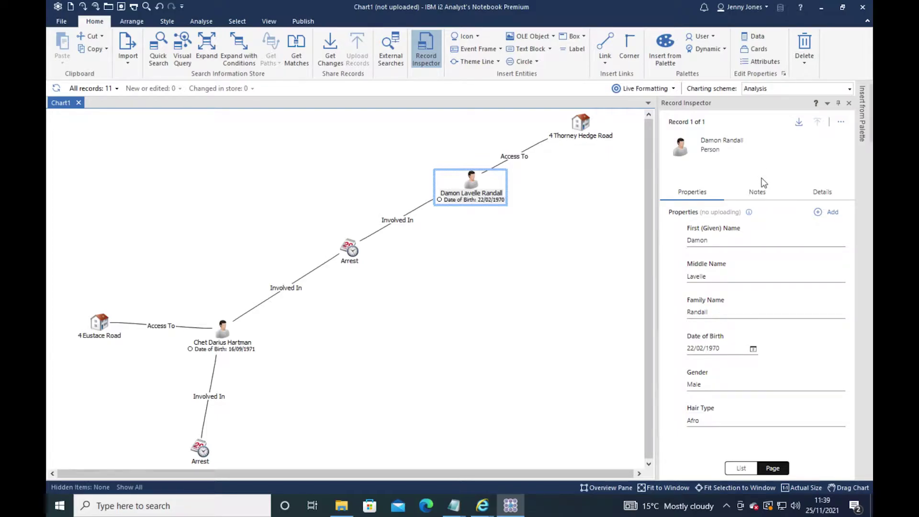
- Slide out the Insert from Palette panel on the right edge of the chart
left_click(861, 129)
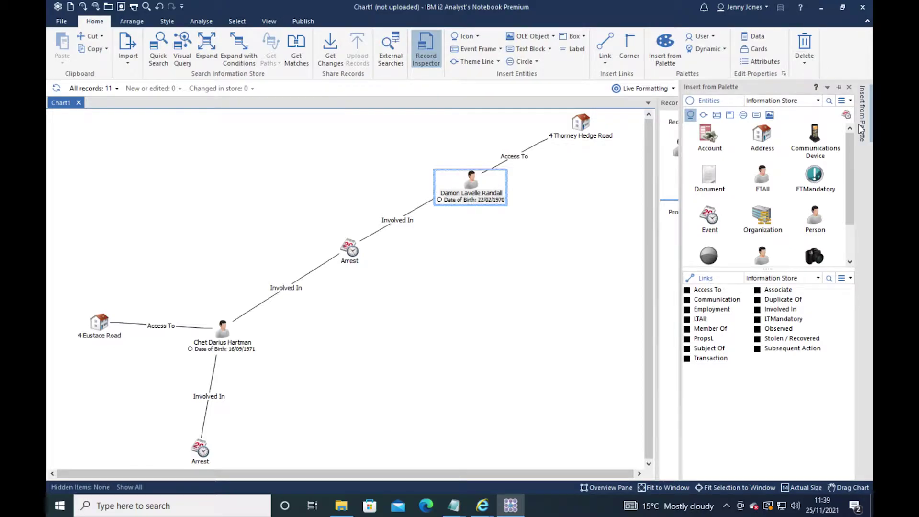
- Drop an unnamed Person onto the chart, pin then unpin the palette, and Quick Search for LR01 CBQ
left_click_drag(814, 218, 533, 263)
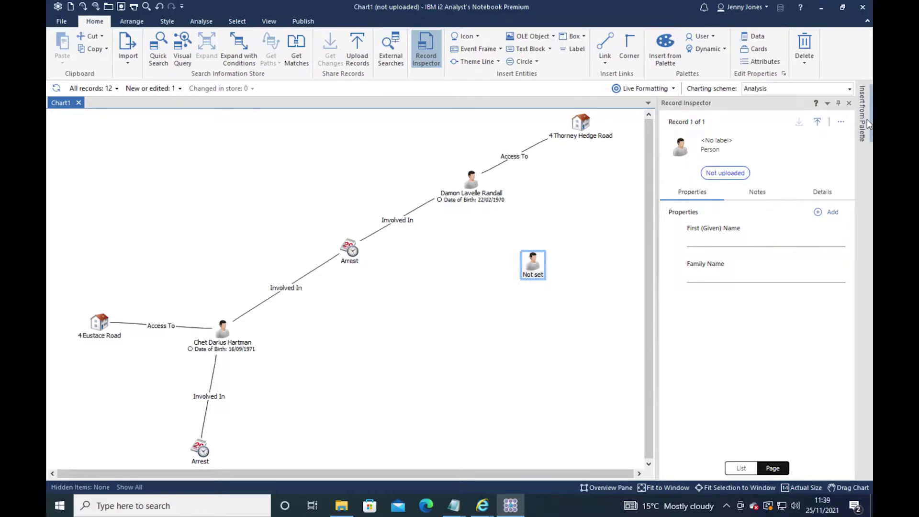
mouse_move(862, 115)
left_click(838, 86)
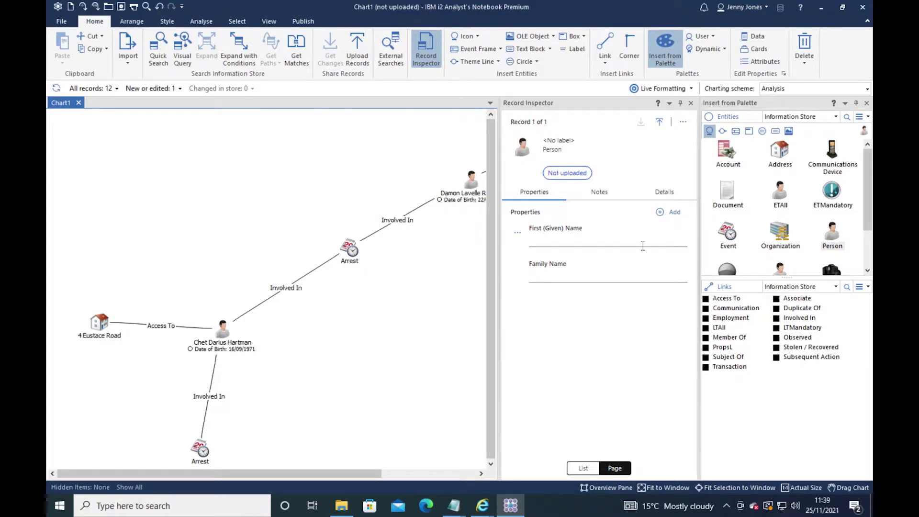
left_click(856, 104)
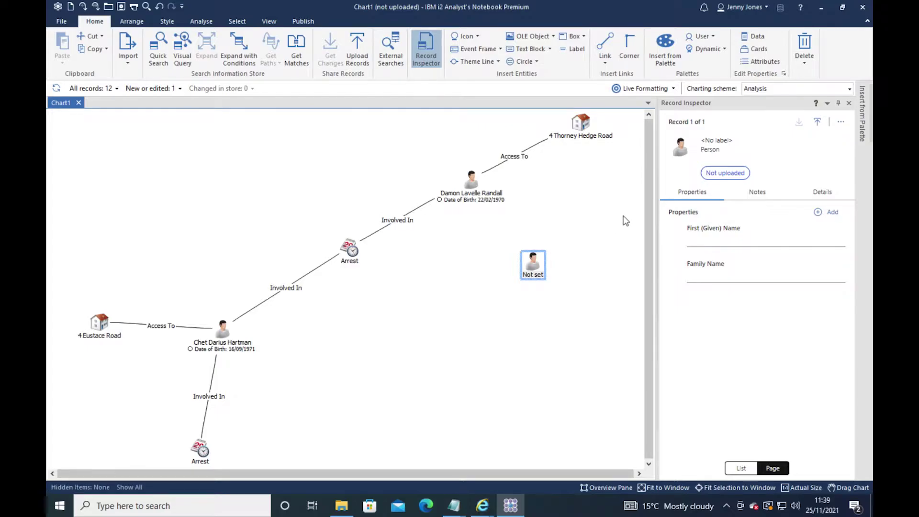
left_click(153, 64)
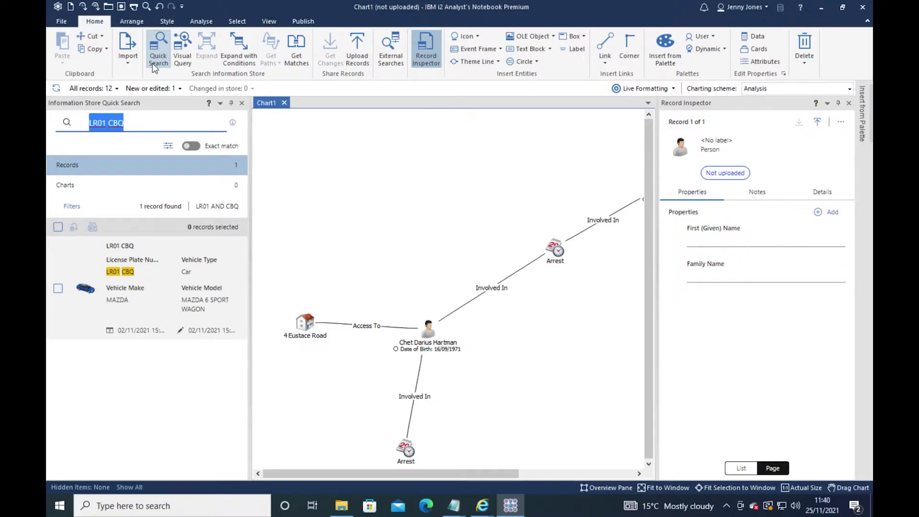
- Copy the found LR01 CBQ vehicle record onto the chart and show the result filters
left_click(58, 227)
left_click(74, 229)
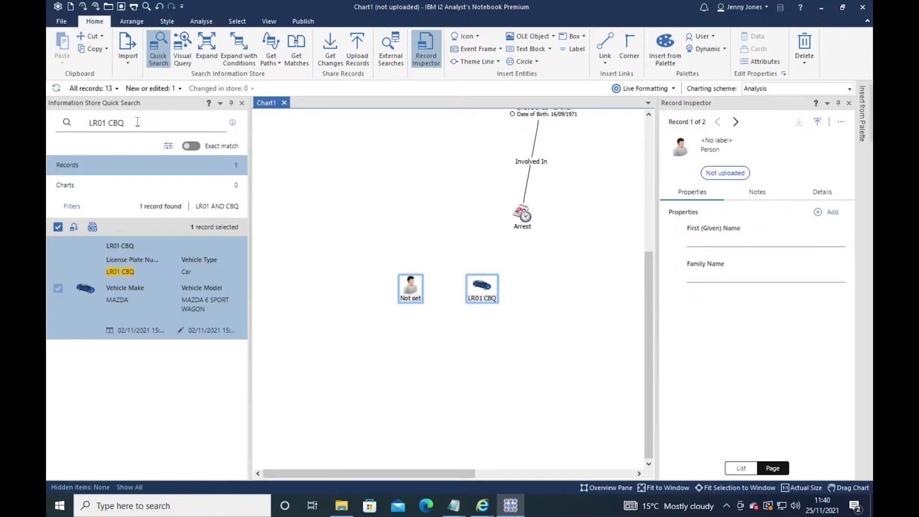
left_click(72, 206)
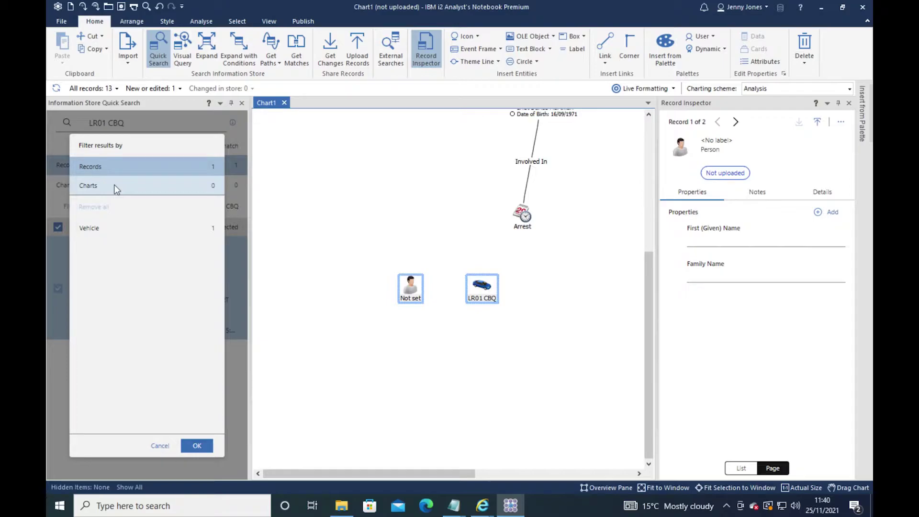
- Close the filter dialog, float and widen the Quick Search pane, then redock it on the left
left_click(167, 444)
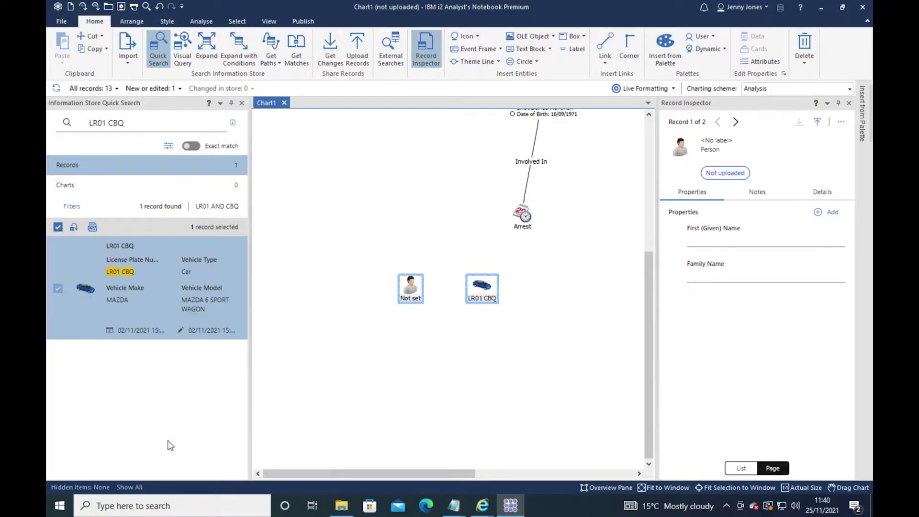
left_click_drag(185, 104, 283, 76)
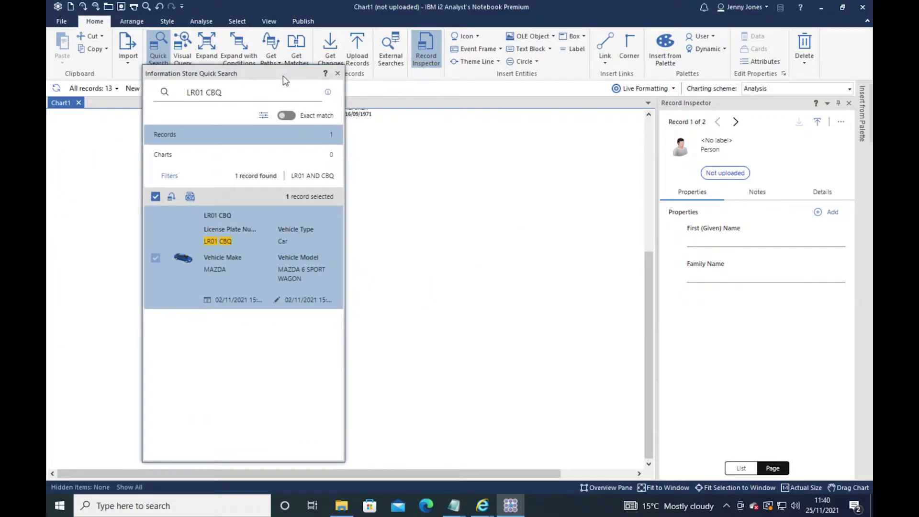
left_click_drag(348, 157, 666, 164)
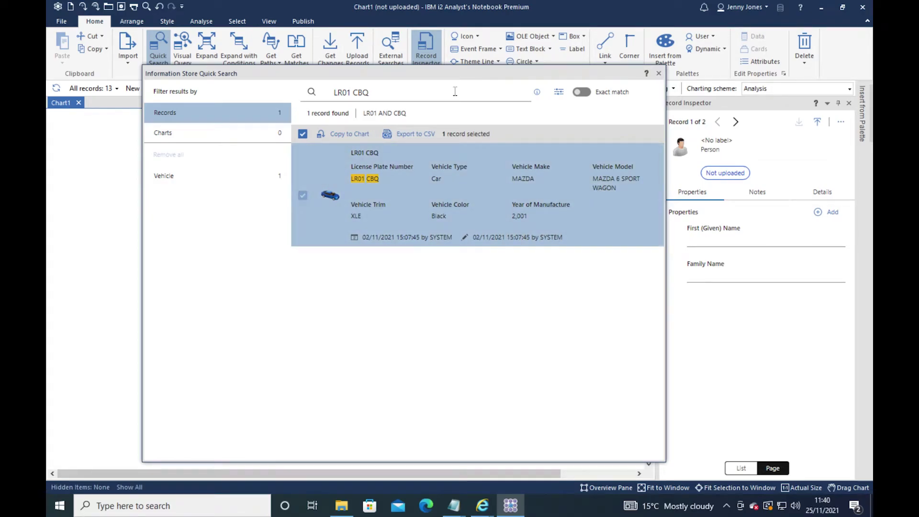
left_click_drag(479, 71, 62, 285)
left_click_drag(351, 223, 93, 255)
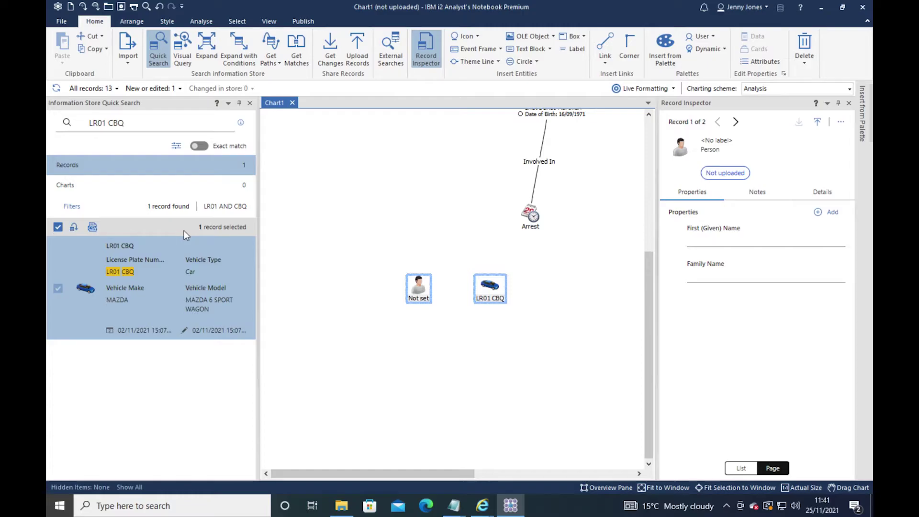
- Select only the LR01 CBQ vehicle and list its External Searches from the Home ribbon
left_click(592, 257)
left_click(494, 287)
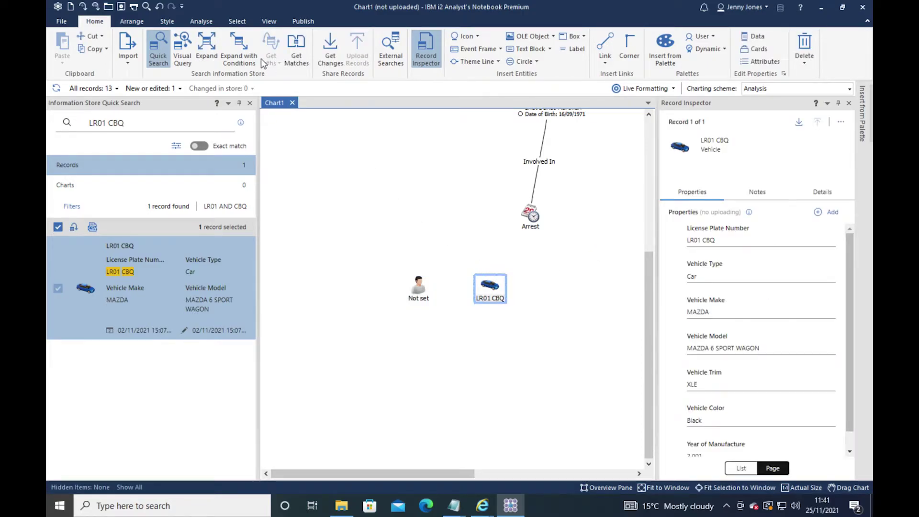
left_click(392, 47)
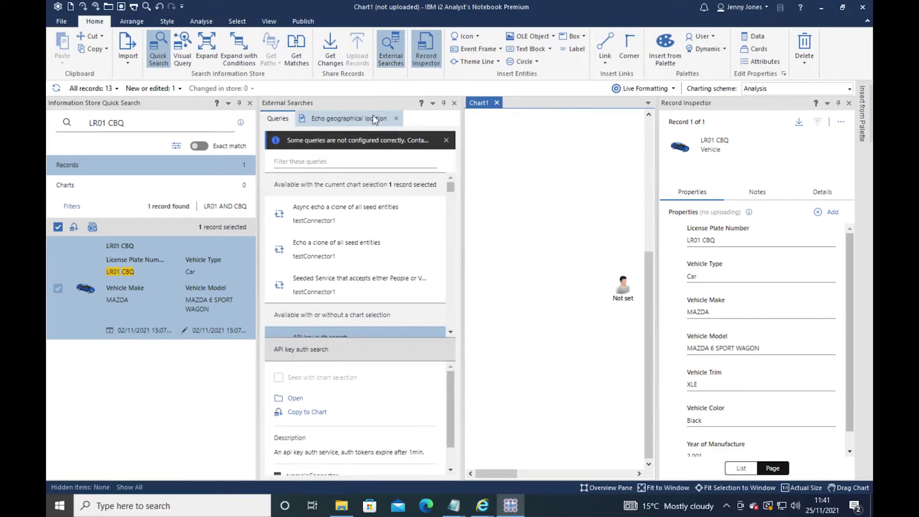
- Float and widen the External Searches pane to review the queries, then close it
left_click_drag(373, 115, 321, 92)
left_click_drag(396, 151, 728, 158)
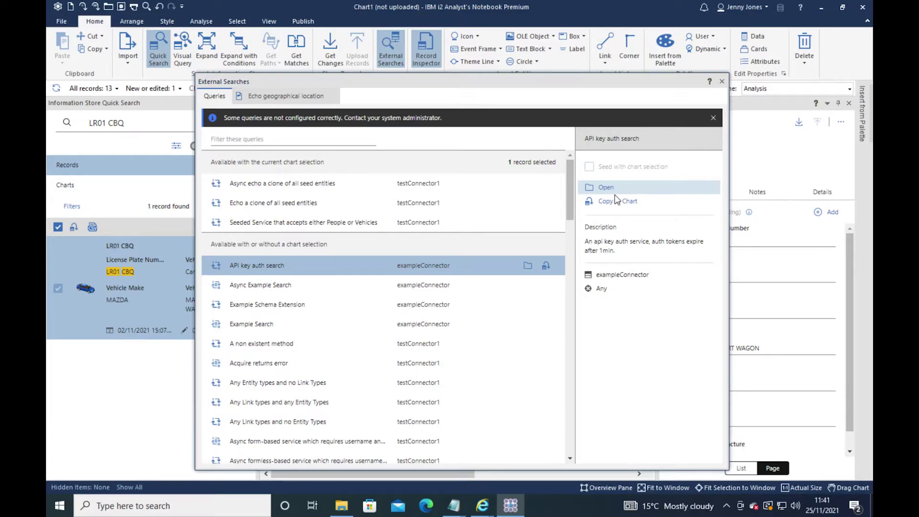
left_click(722, 81)
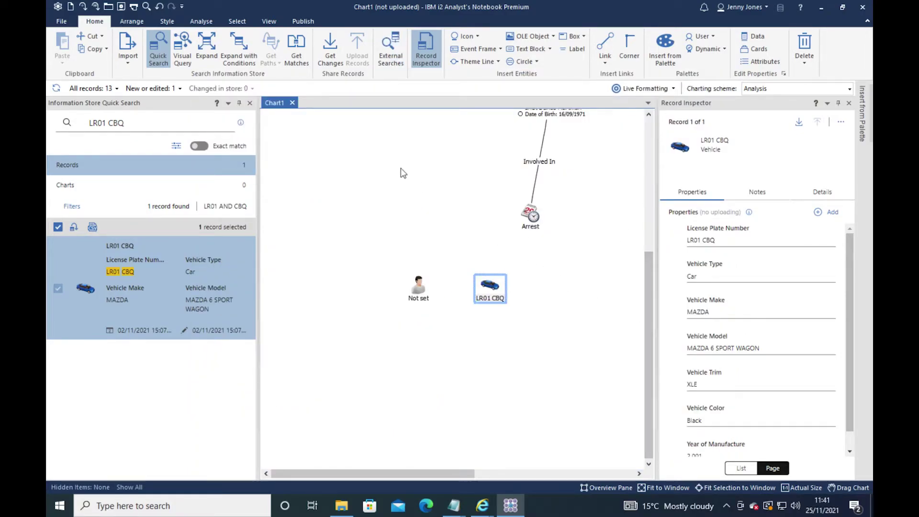
left_click(187, 64)
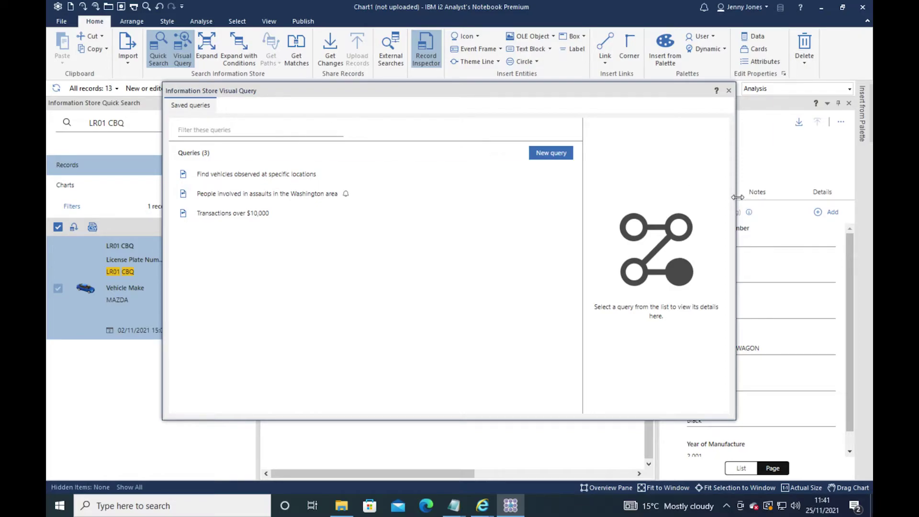
left_click_drag(736, 197, 456, 244)
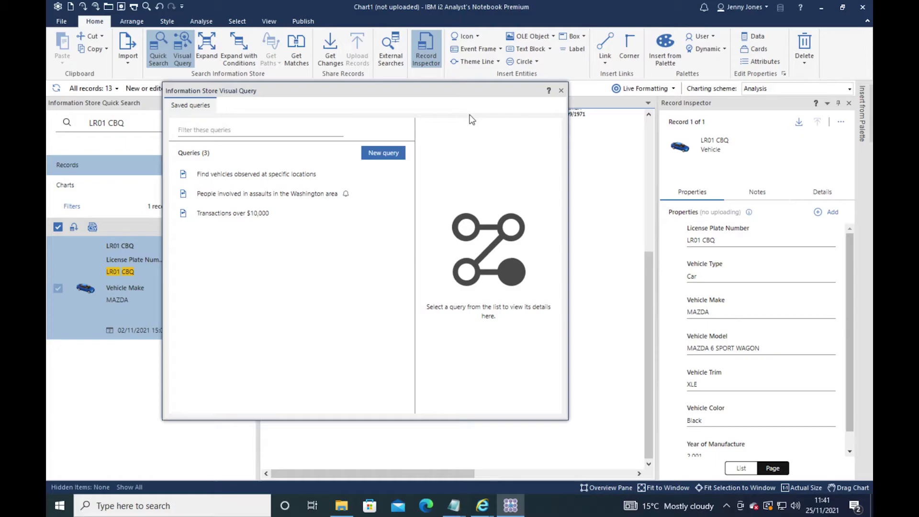
left_click(561, 91)
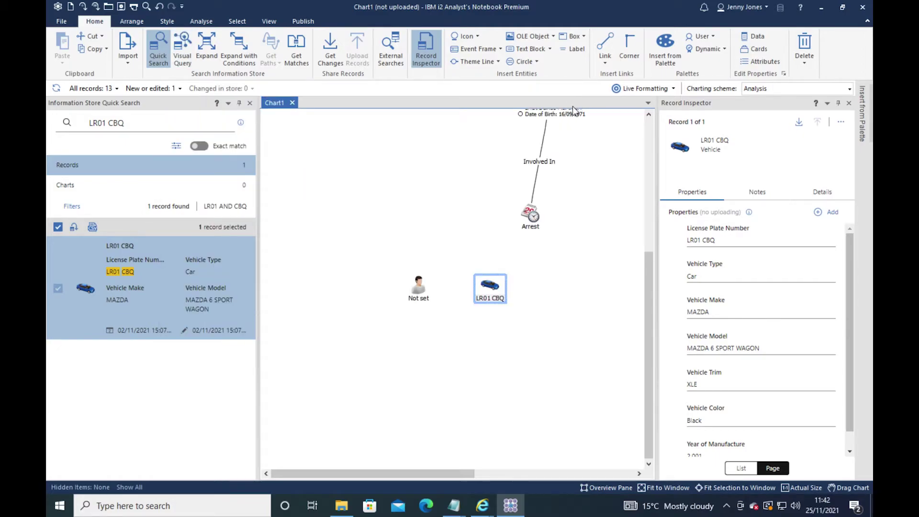
left_click(203, 23)
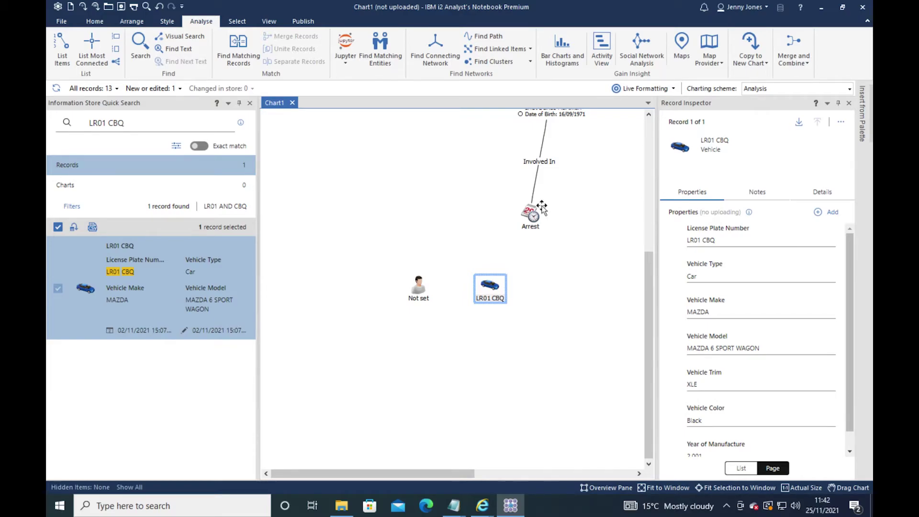
mouse_move(540, 211)
left_click(97, 25)
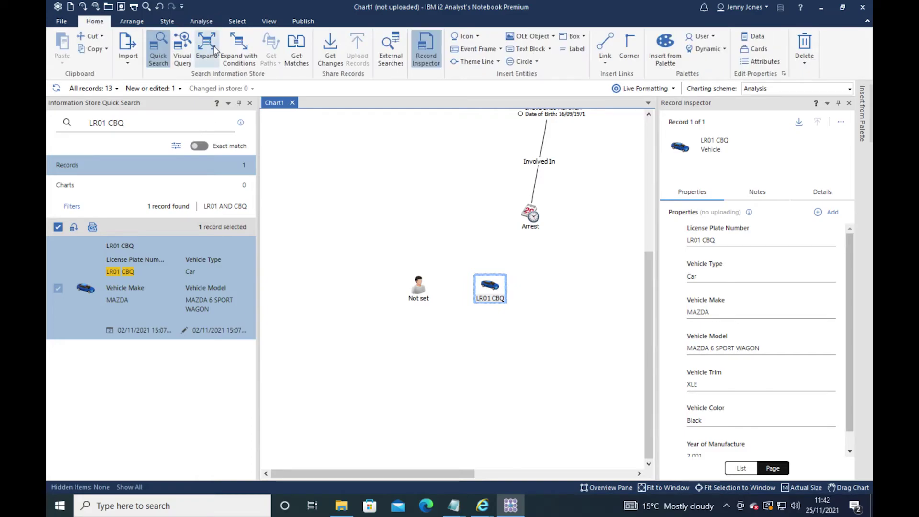
- Build a new visual query with one Vehicle and open its License Plate Number value list
left_click(182, 57)
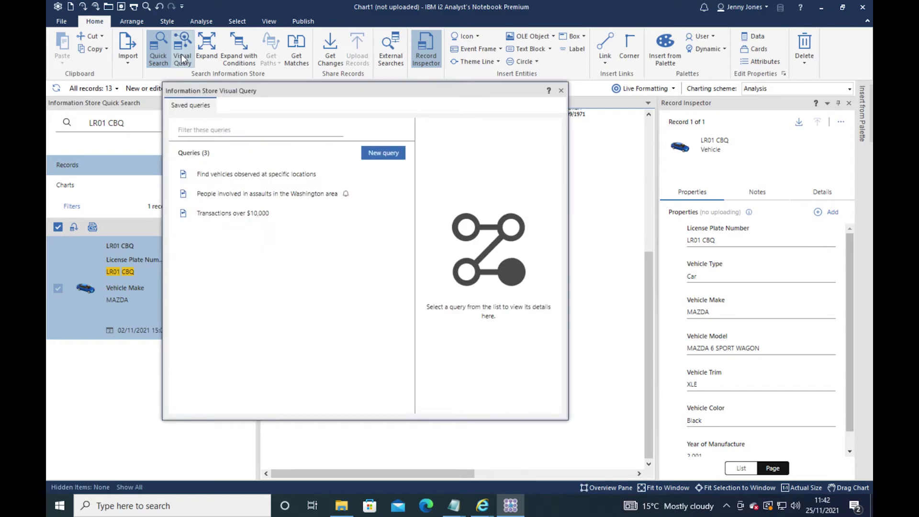
left_click(388, 153)
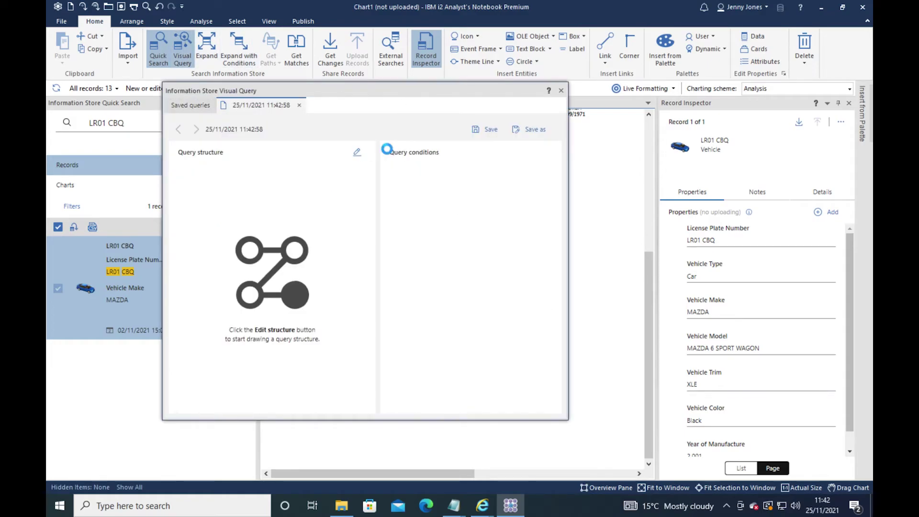
left_click(381, 189)
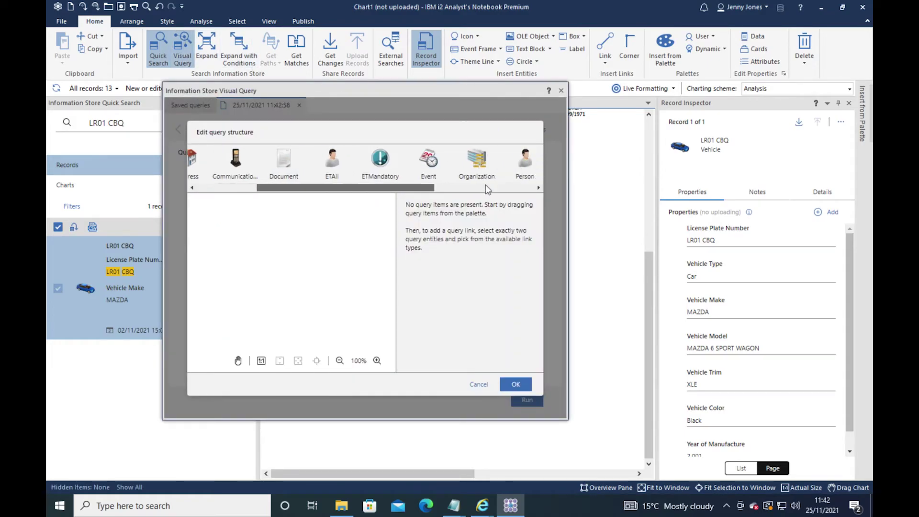
left_click_drag(519, 159, 284, 260)
left_click(515, 384)
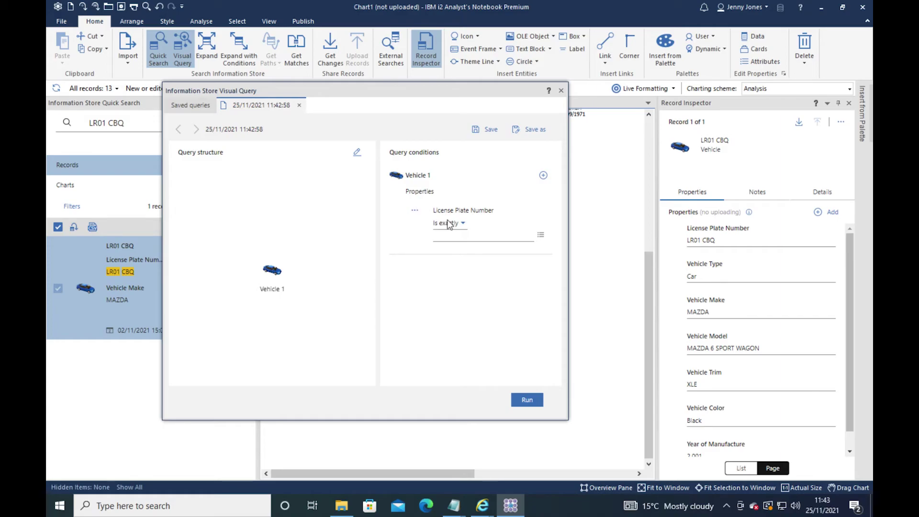
left_click(499, 236)
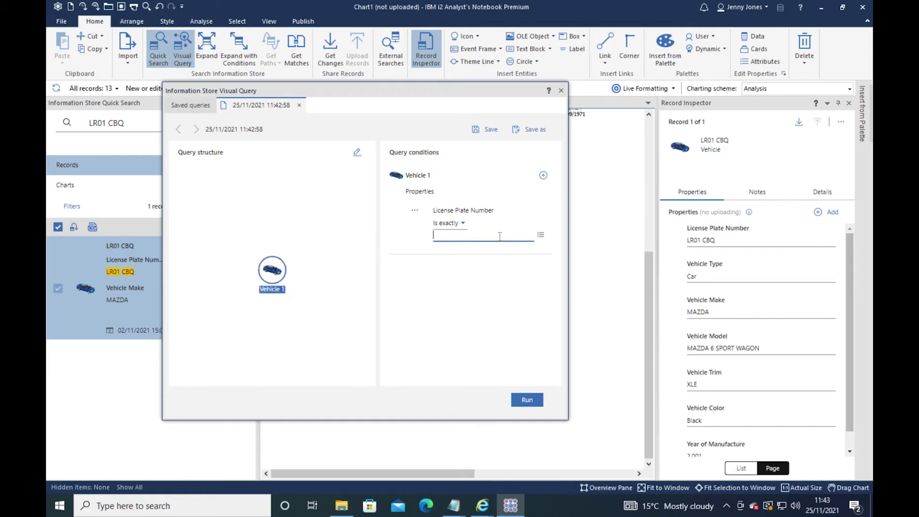
left_click(541, 236)
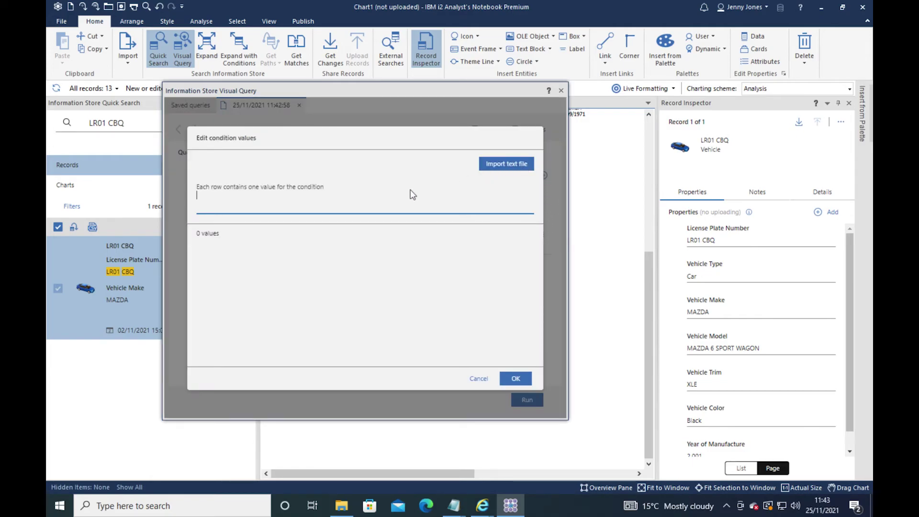
- Paste the ten license plates into the 'is exactly' condition and run the query
key("ctrl+v")
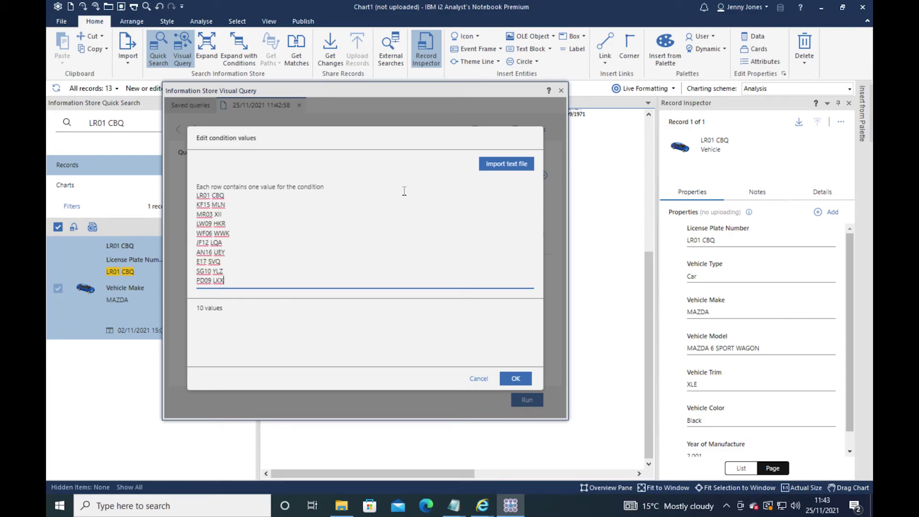
left_click(516, 378)
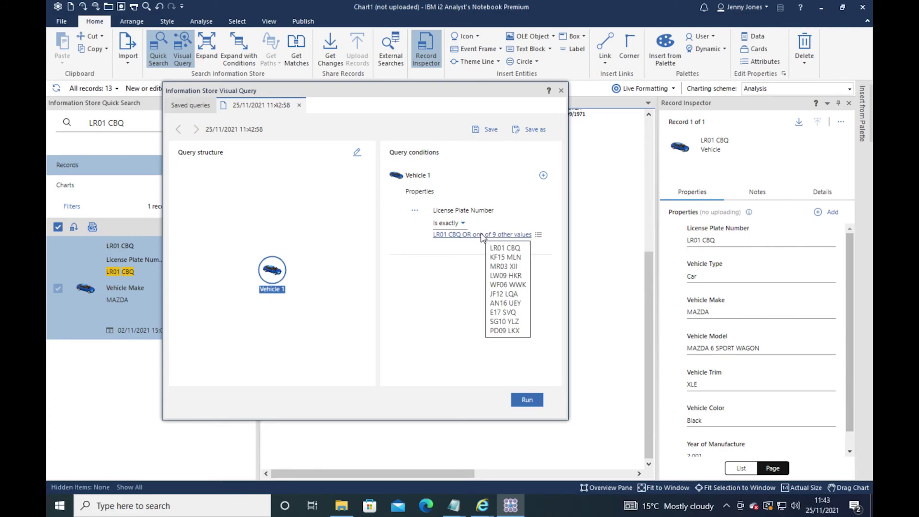
left_click(527, 399)
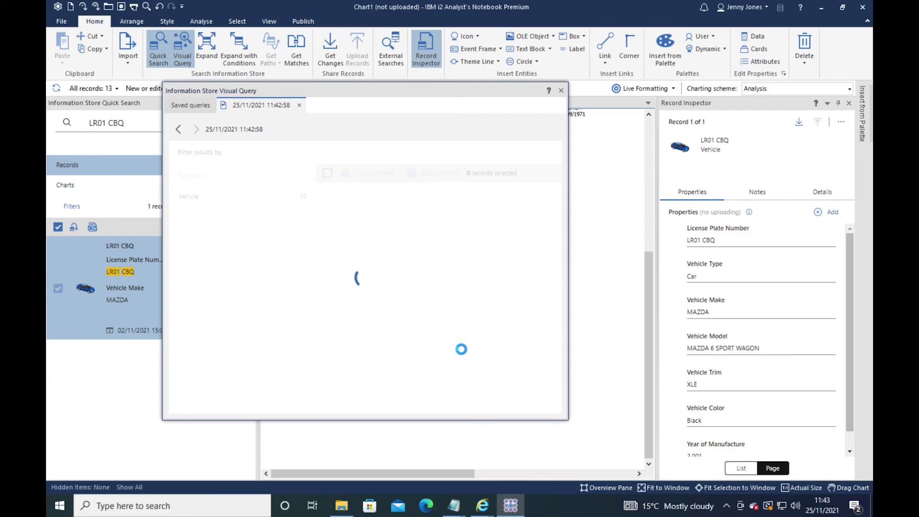